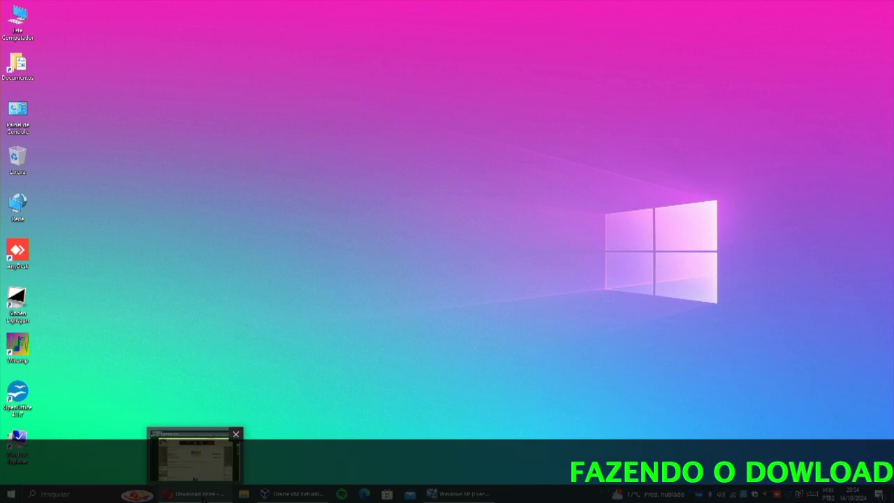
- Review the XPize 5 Release 6 page in Opera and start its download from a MajorGeeks mirror
click(201, 493)
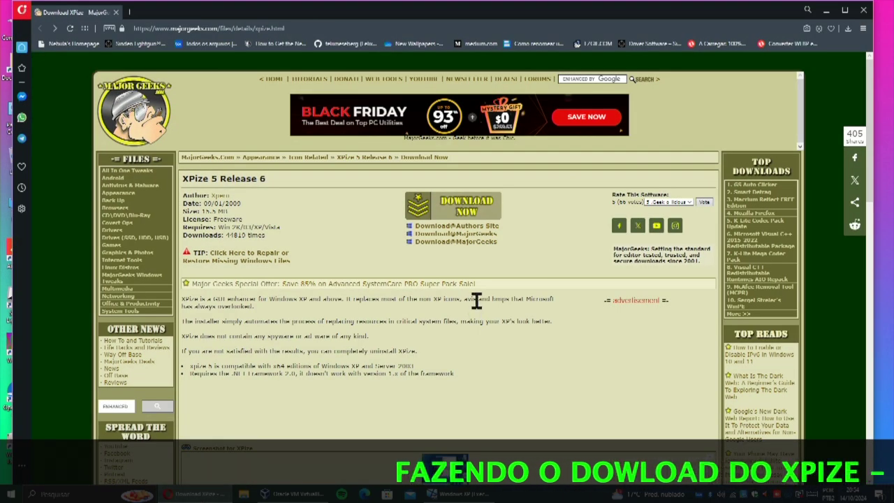
scroll(429, 309, down, 2)
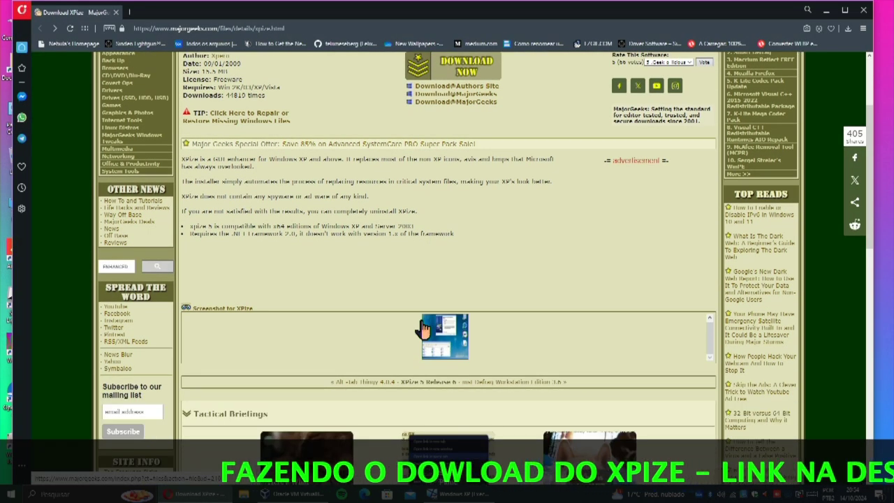
scroll(425, 328, down, 5)
scroll(421, 321, down, 1)
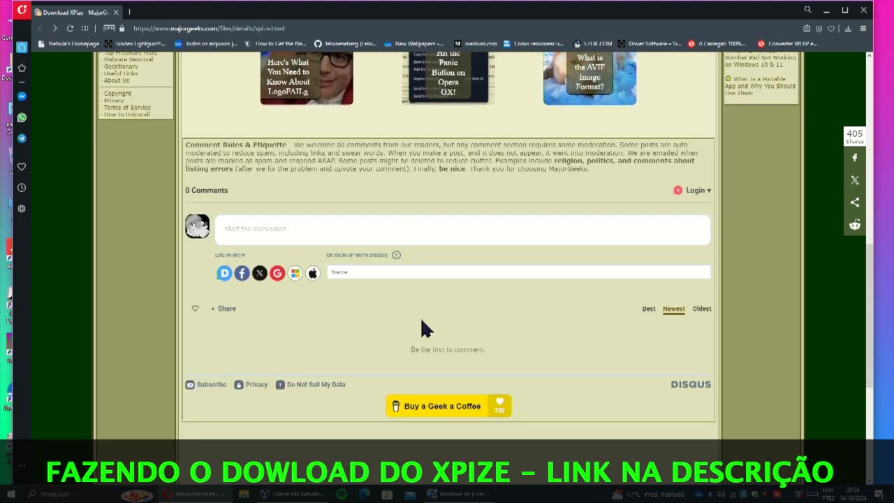
scroll(421, 321, up, 6)
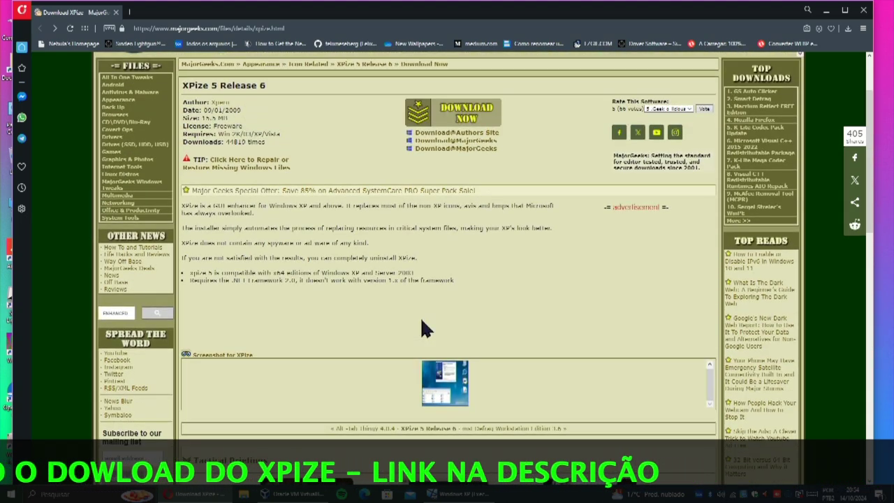
scroll(421, 317, up, 1)
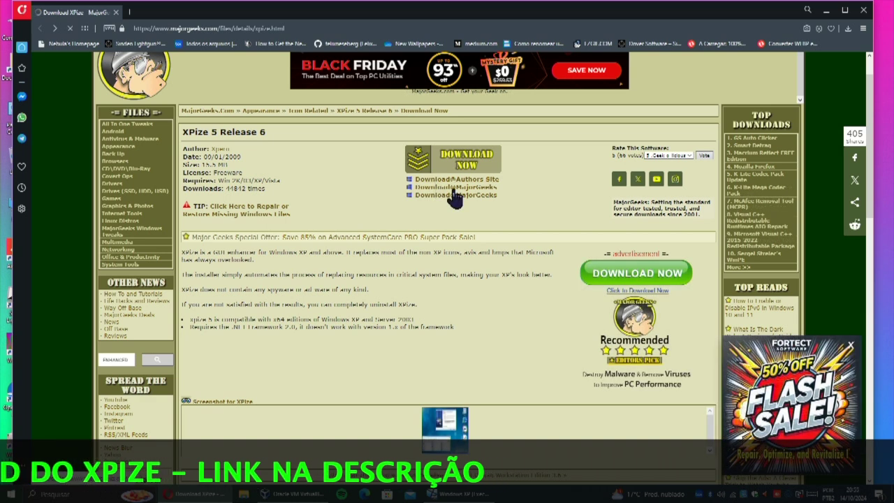
click(454, 195)
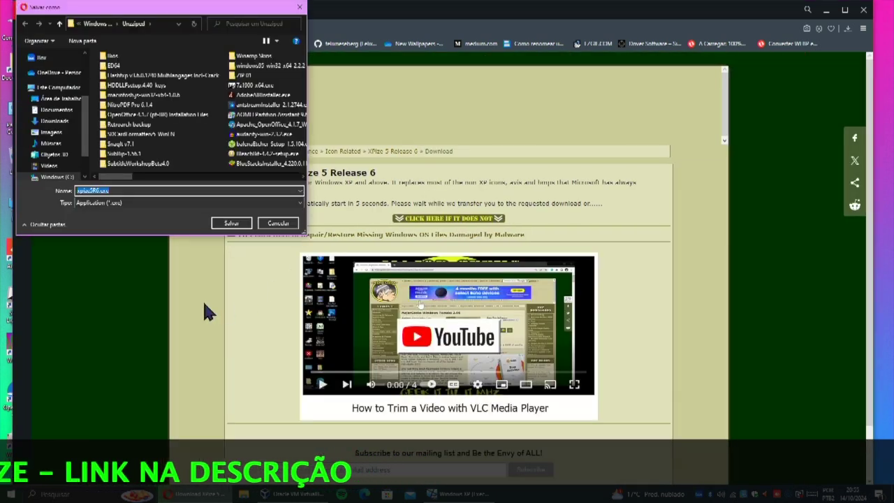
- Save the installer xpize5R6.exe in the Apps folder inside Documentos
click(96, 23)
click(56, 112)
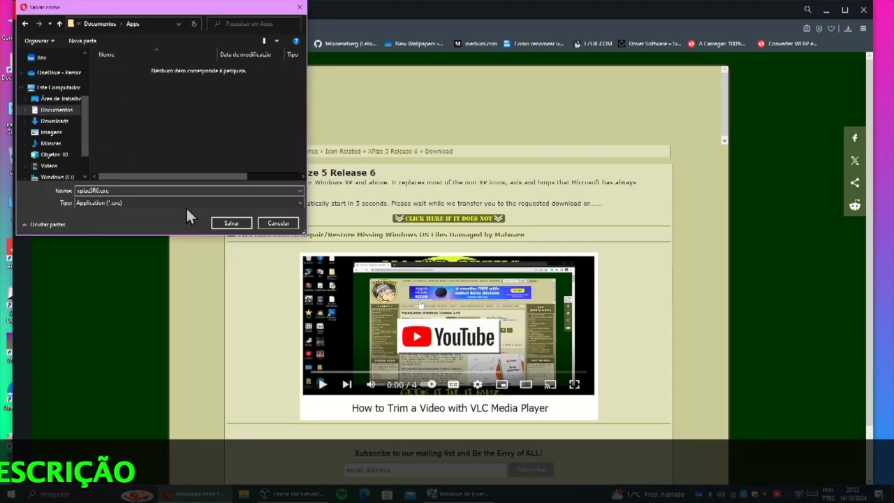
click(231, 223)
- Switch to the Windows XP virtual machine and copy xpize5R6.exe from Z:\Apps to its desktop
click(825, 10)
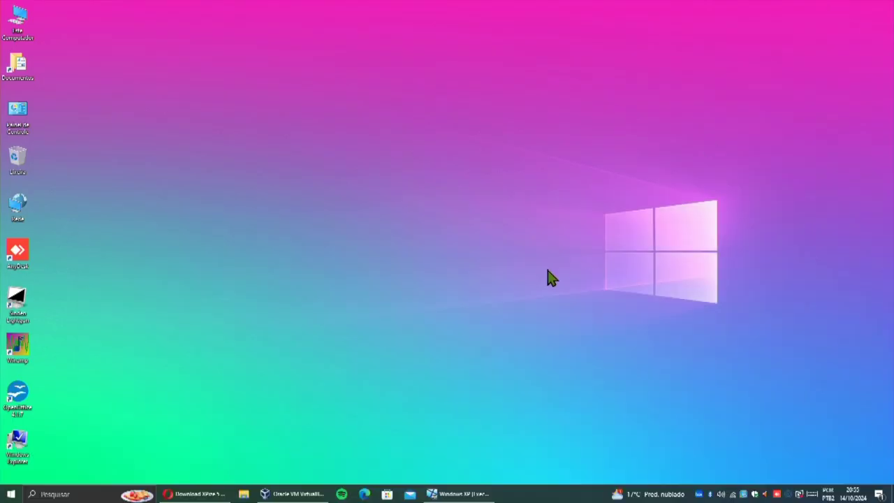
click(456, 494)
double_click(111, 266)
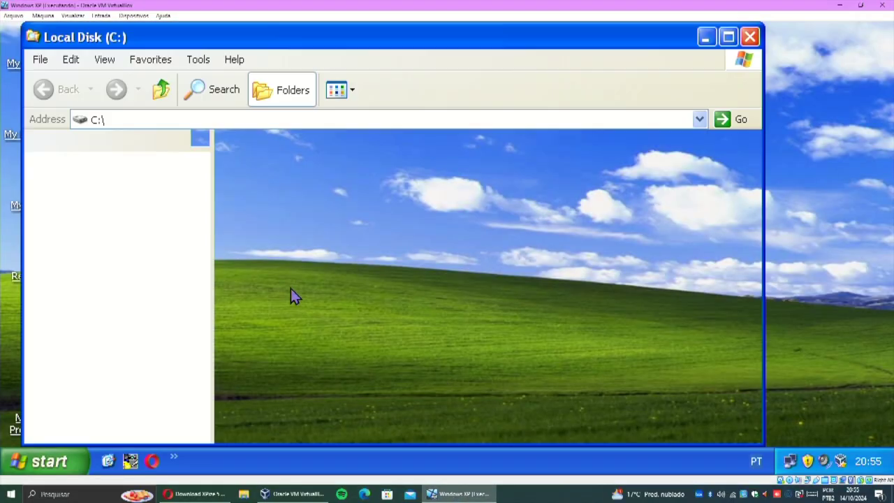
drag(426, 44, 473, 28)
click(305, 302)
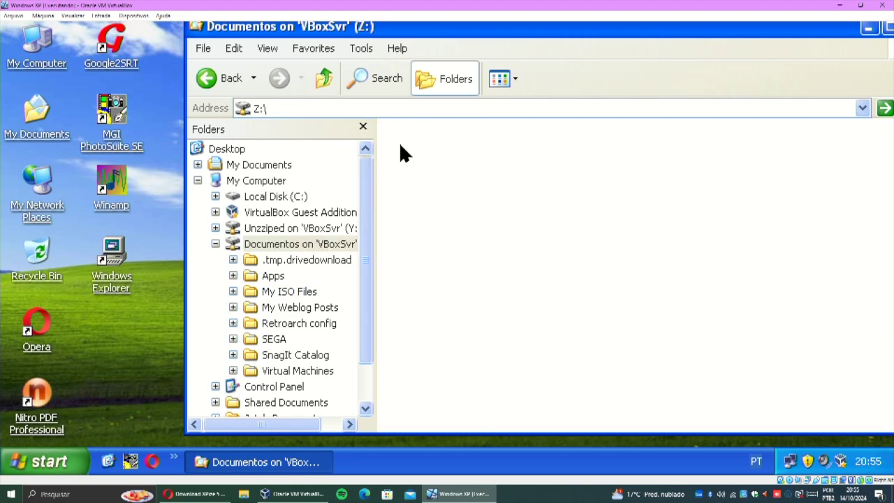
drag(122, 349, 120, 347)
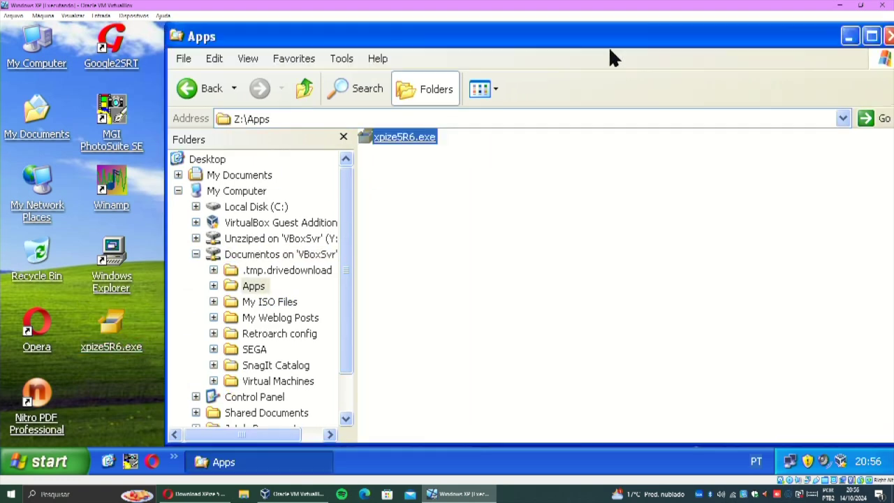
click(830, 43)
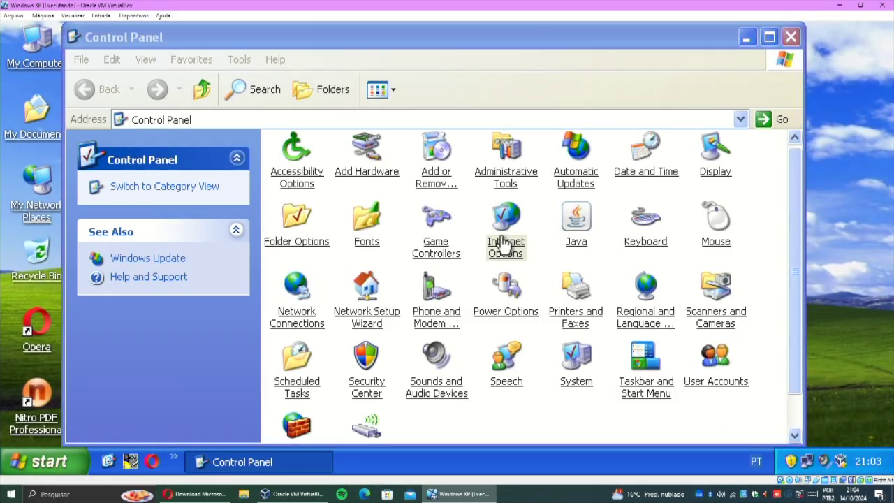
- Open Internet Options and the Network Setup Wizard from the XP Control Panel
double_click(506, 237)
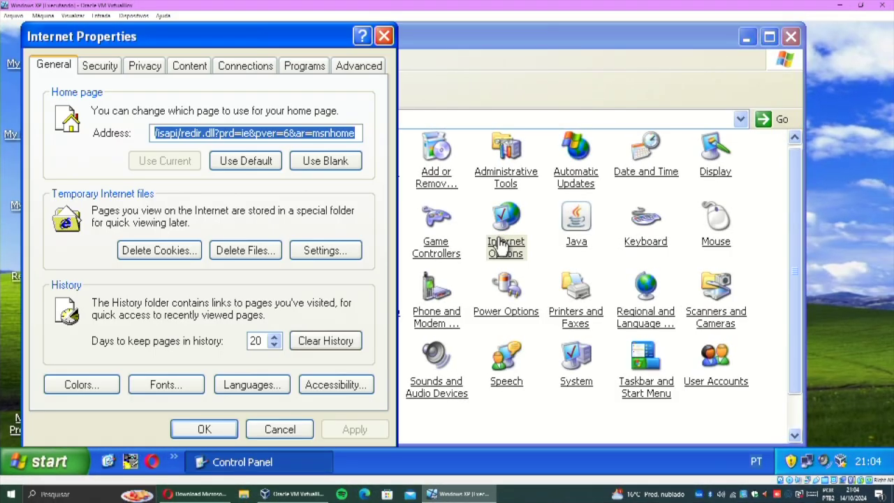
drag(192, 43, 340, 40)
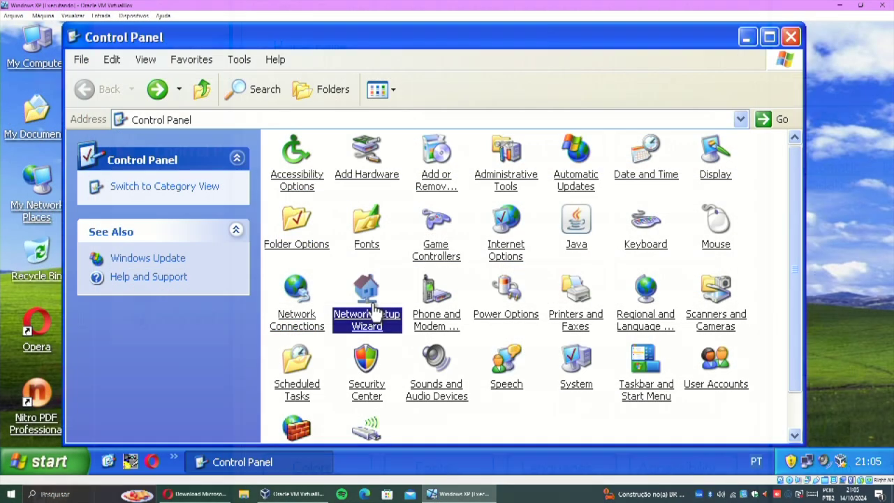
double_click(371, 312)
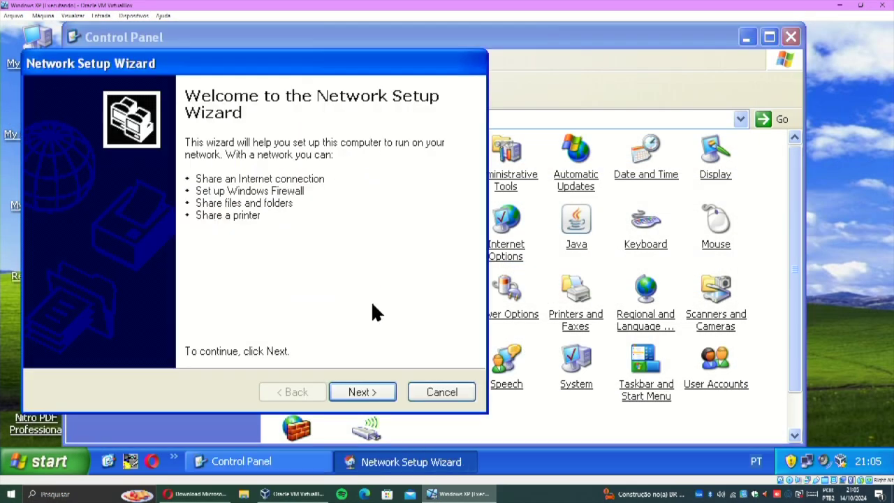
drag(248, 74, 375, 74)
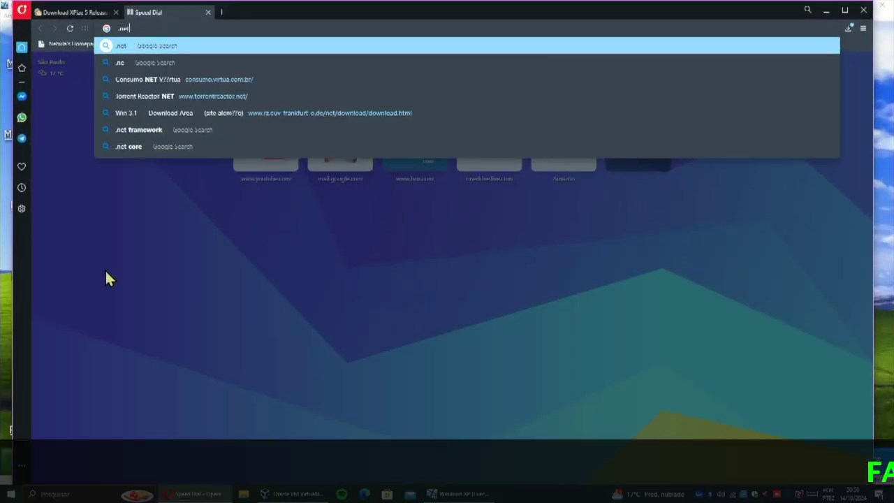
- Search the web for .net framework 2.0, refining the query with 32bits
text(framework 2.0)
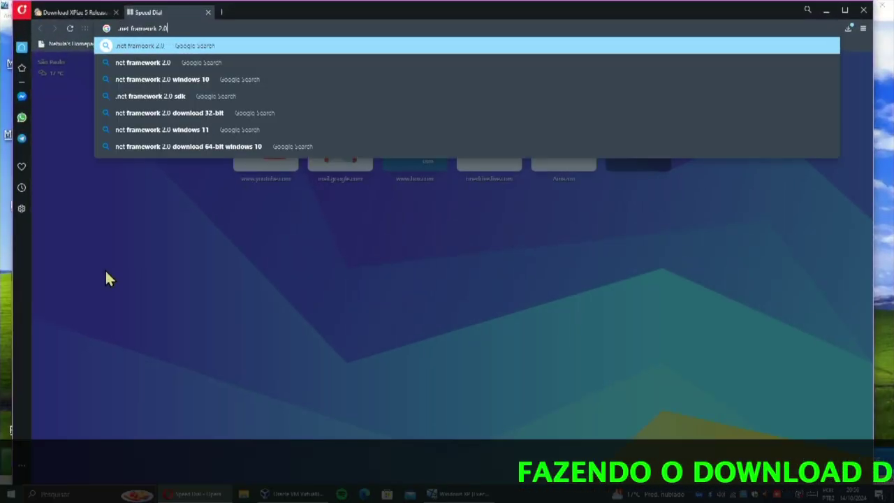
key(Return)
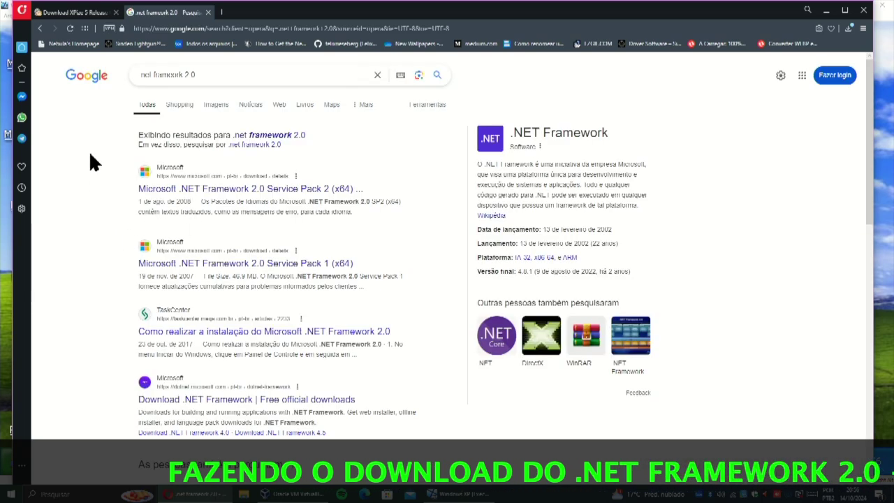
click(224, 74)
text(32bits)
key(Return)
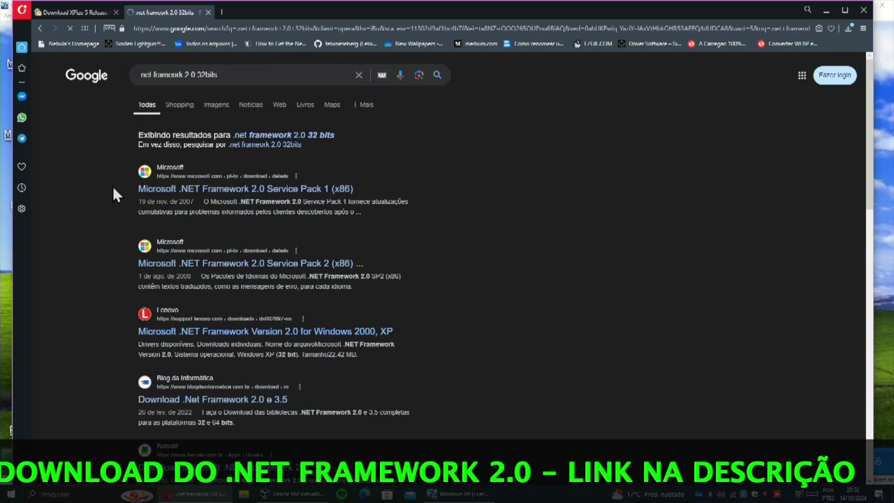
- Download Microsoft .NET Framework 2.0 Service Pack 1 (x86) and save NetFx20SP1_x86.exe in the Apps folder
click(187, 188)
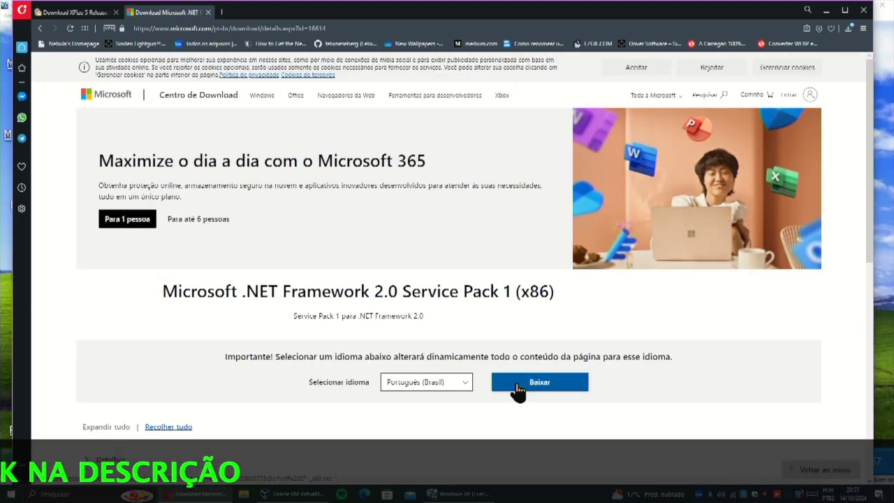
click(515, 381)
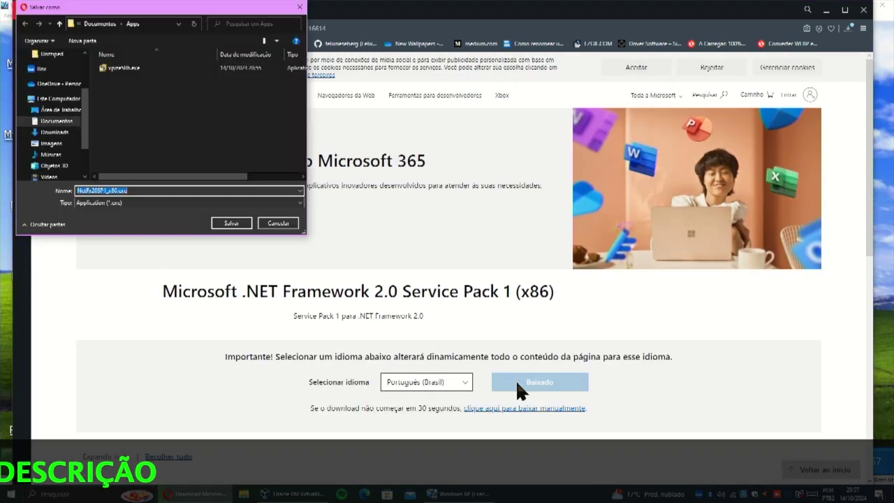
click(228, 224)
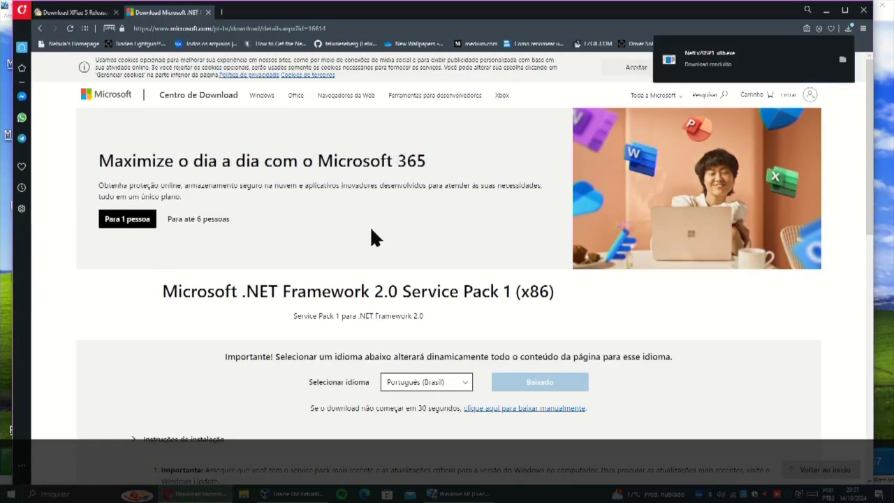
- Return to the Windows XP virtual machine and copy the .NET Framework installer from the shared Apps folder to the desktop
click(826, 10)
double_click(112, 294)
click(295, 301)
double_click(362, 155)
drag(377, 139, 119, 408)
click(879, 37)
- Run the .NET Framework 2.0 SP1 setup, accept the license terms and start the installation
double_click(112, 398)
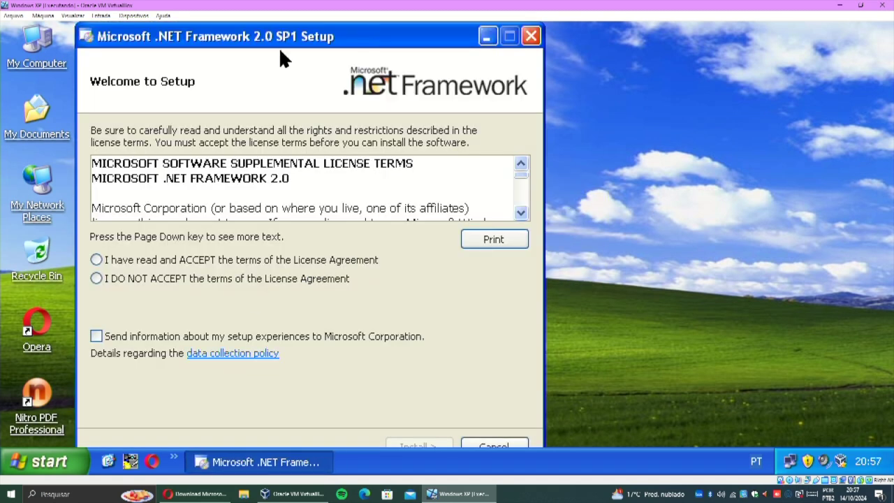
drag(280, 42, 376, 31)
click(188, 245)
click(508, 433)
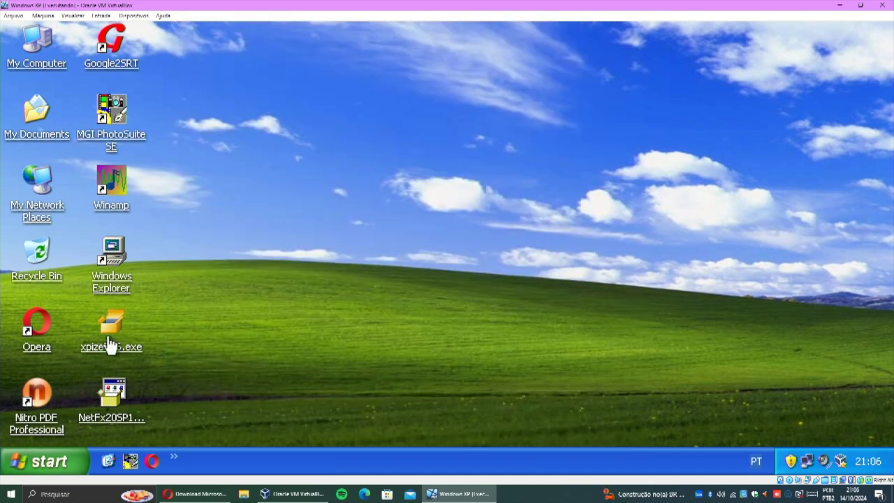
- Launch the xpize 5 Release 6 installer, choose Portugues do Brasil as its language and continue
double_click(110, 343)
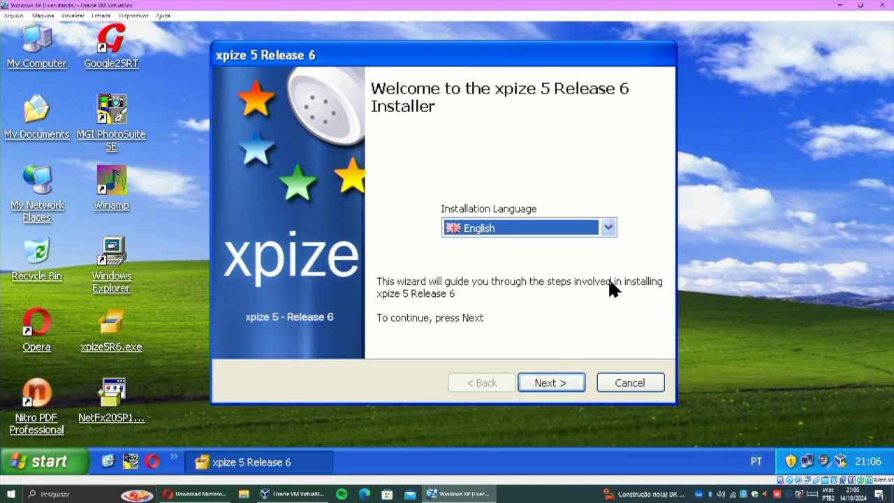
click(534, 336)
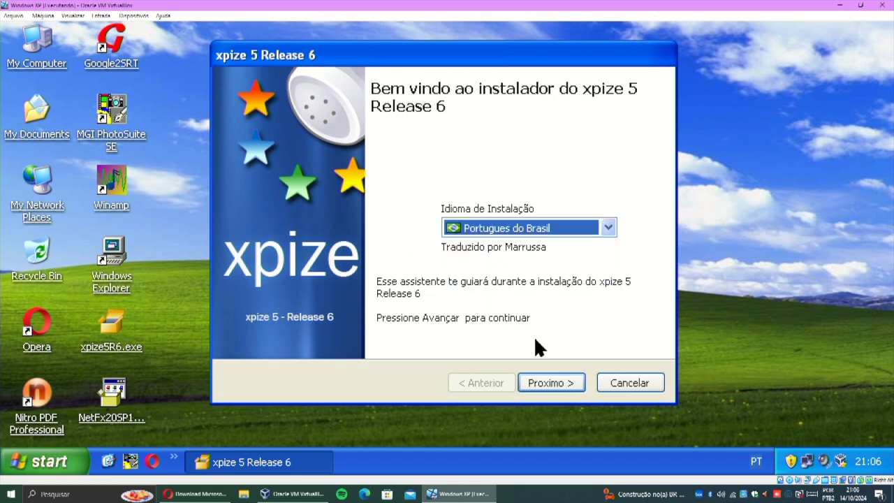
click(539, 382)
- Advance the xpize installer past the update check, read through the release notes and continue
click(540, 384)
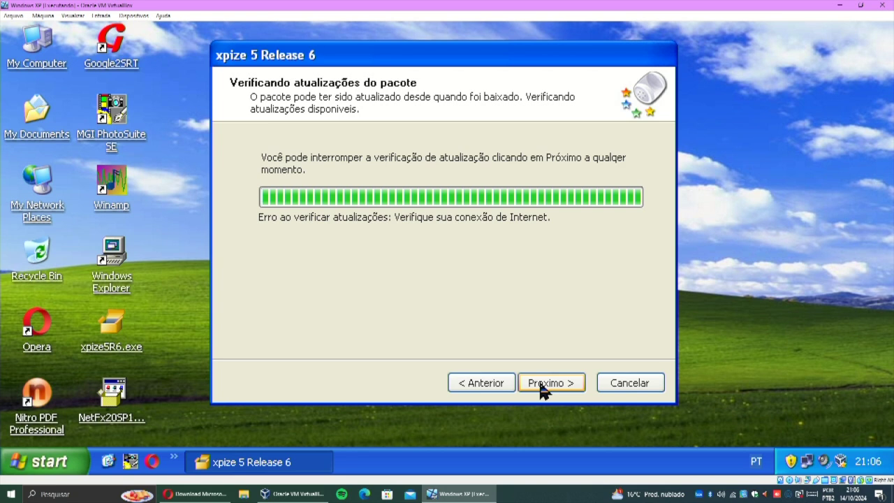
click(541, 386)
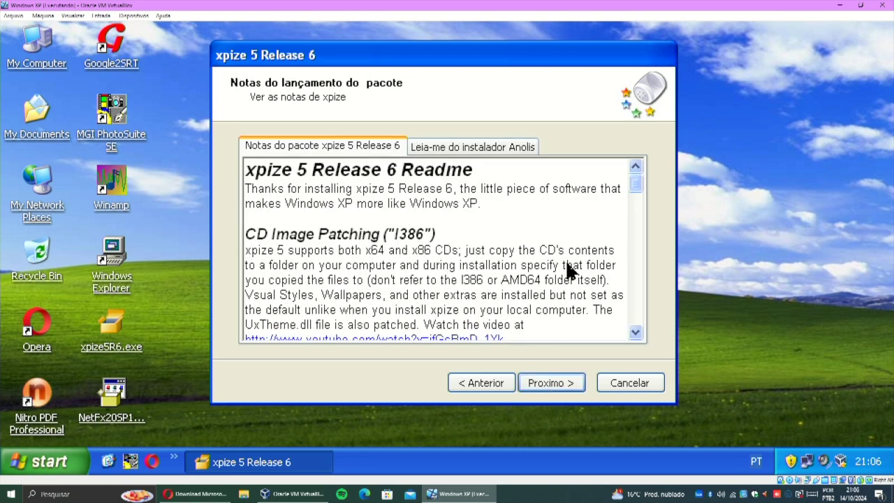
drag(632, 186, 643, 331)
click(551, 384)
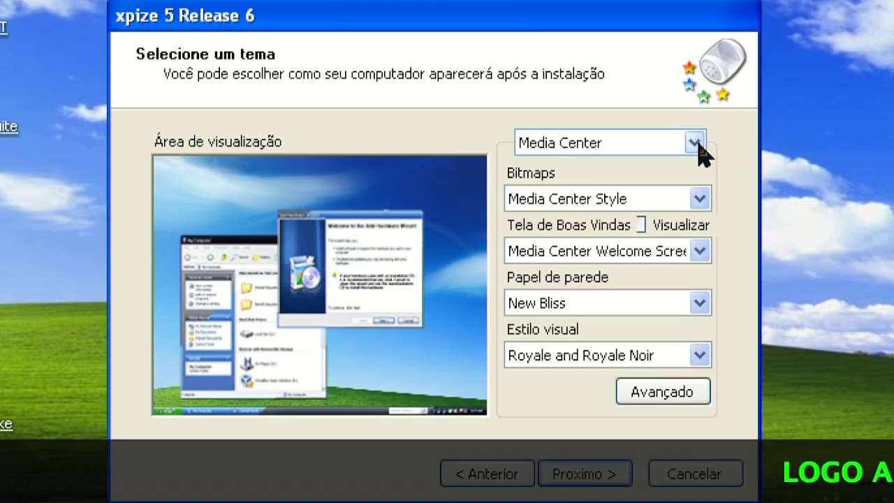
- Preview the Darkside, Embedded, Luna Element and XPize 3.2 themes in the installer
click(695, 144)
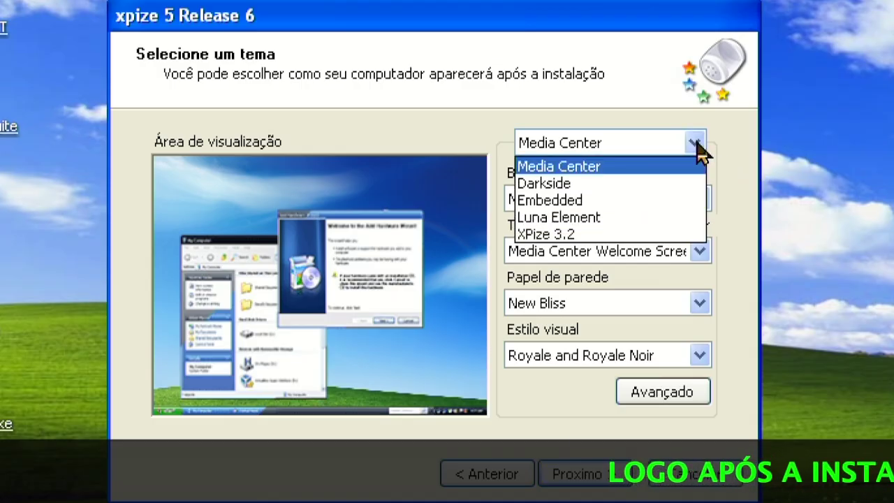
click(674, 183)
click(694, 142)
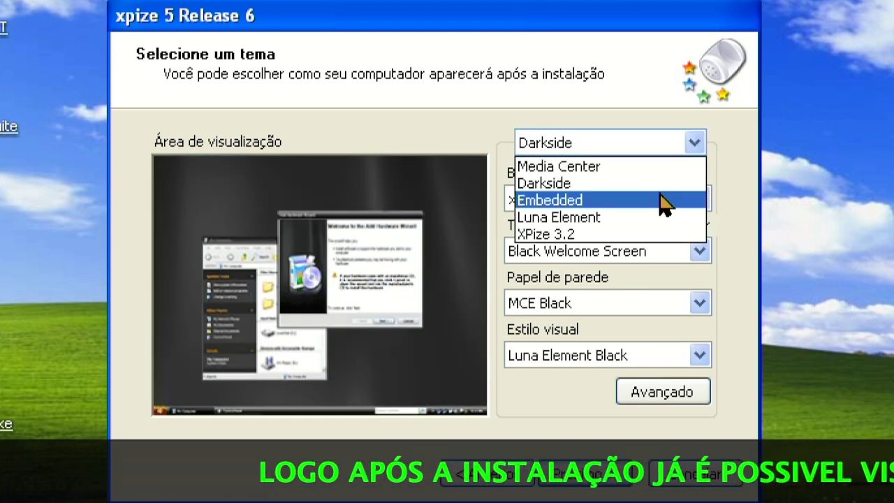
click(665, 201)
click(695, 144)
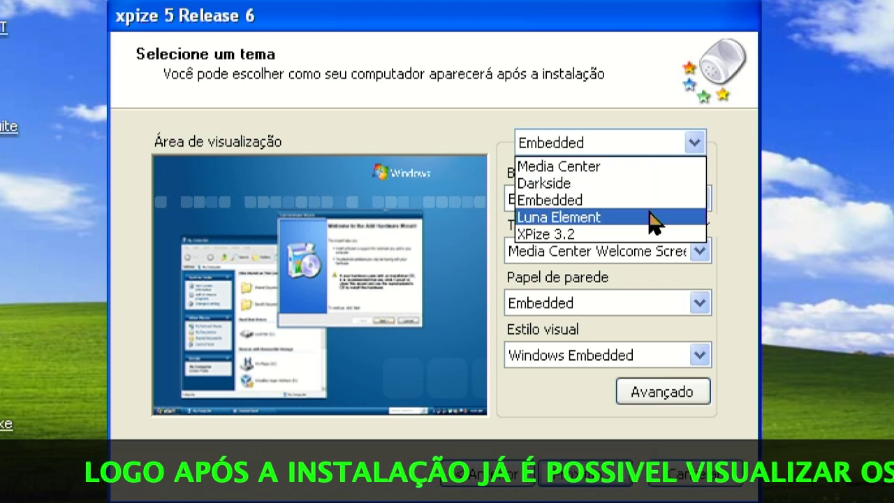
click(649, 216)
click(695, 145)
click(637, 234)
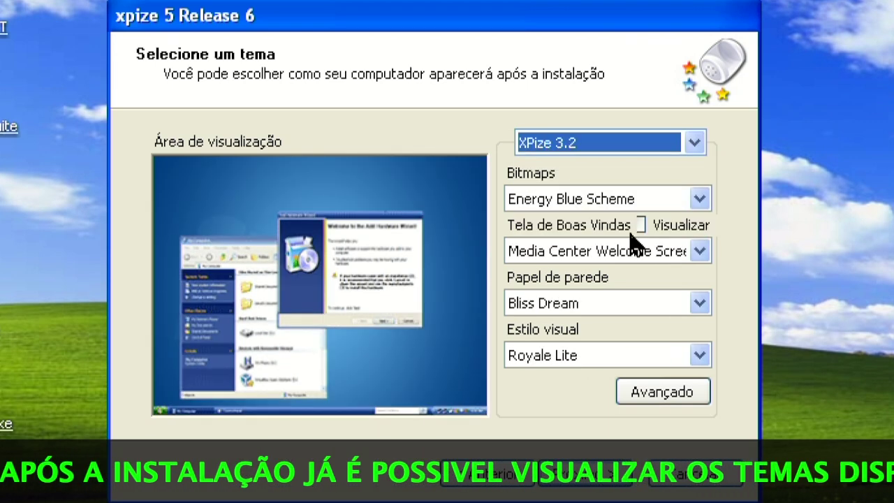
- Select the Media Center theme and review its bitmap, welcome screen and wallpaper options
click(694, 144)
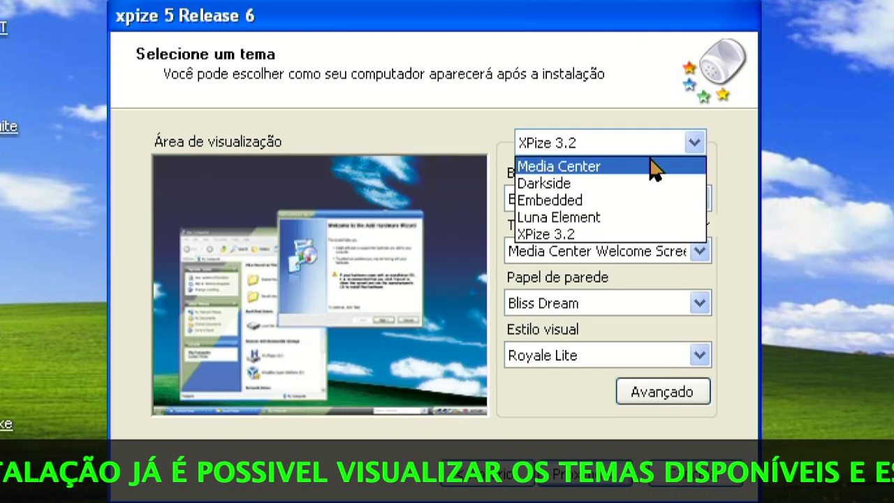
click(659, 166)
click(699, 199)
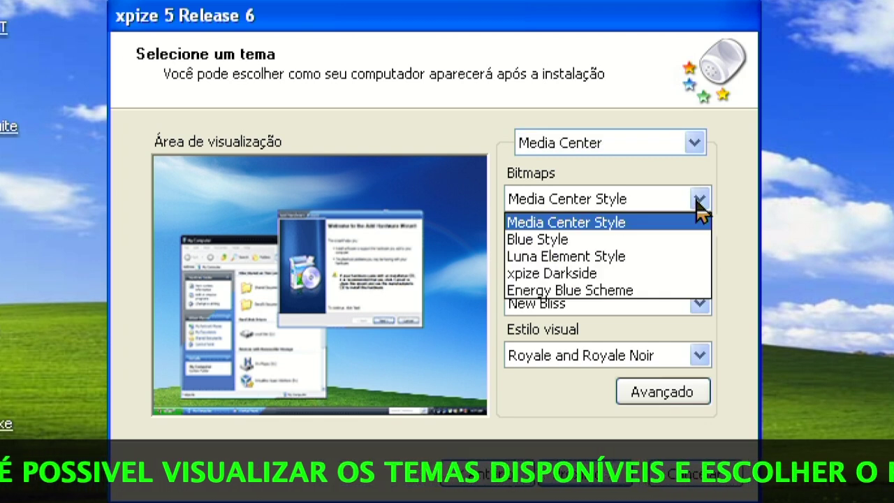
click(697, 201)
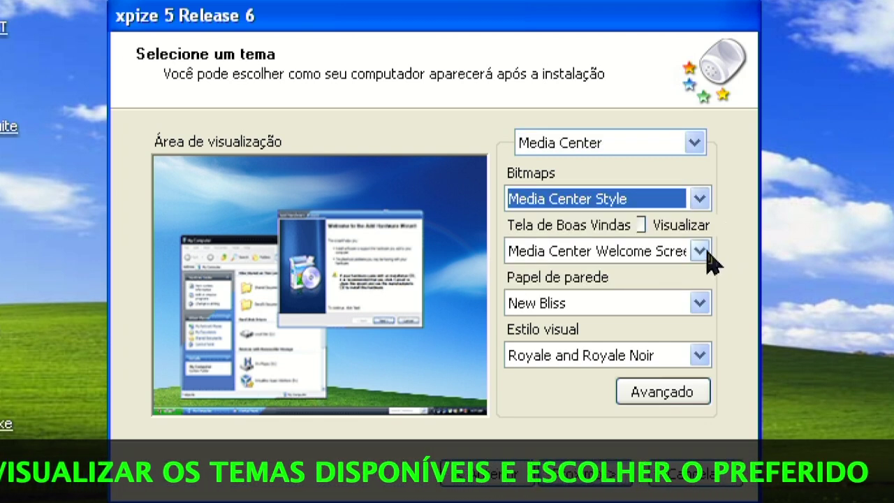
click(701, 253)
click(701, 252)
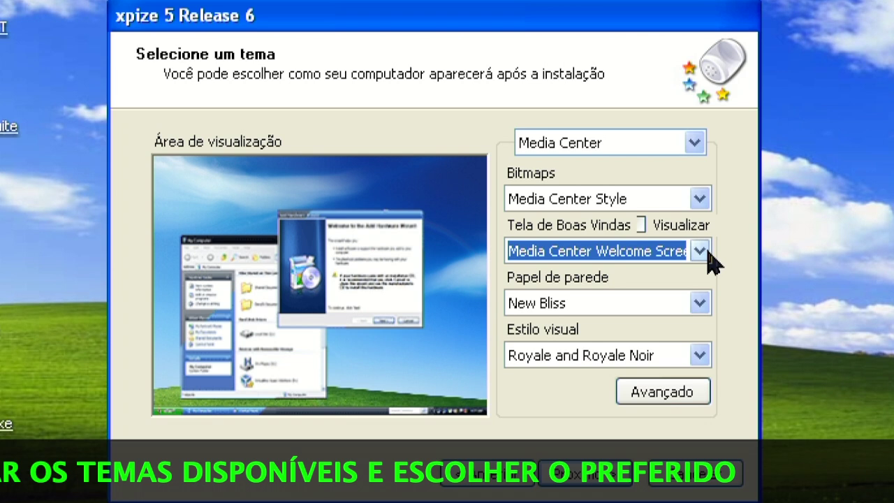
click(700, 304)
click(702, 306)
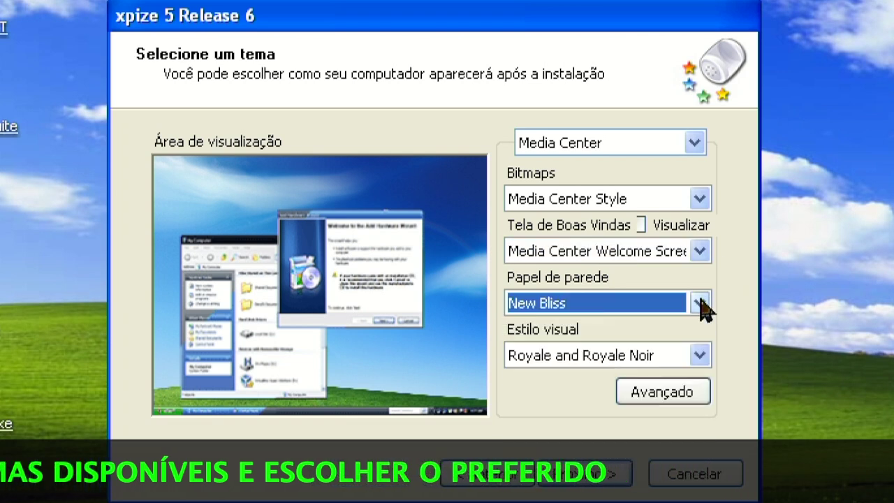
- Preview the Luna Royale, Zune Theme, Royale Lite, Windows Embedded, Luna Element Blue and Luna Element Black visual styles
click(701, 356)
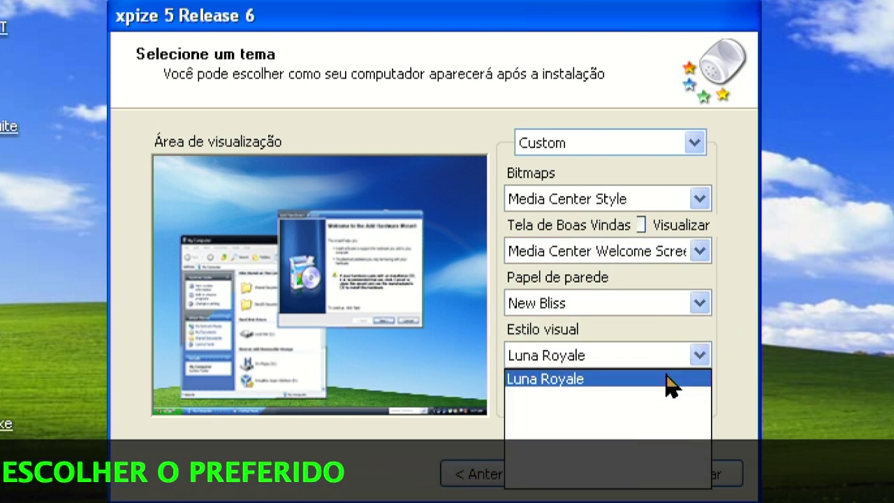
click(667, 381)
click(697, 359)
click(648, 415)
click(700, 355)
click(653, 429)
click(699, 354)
click(652, 447)
click(701, 358)
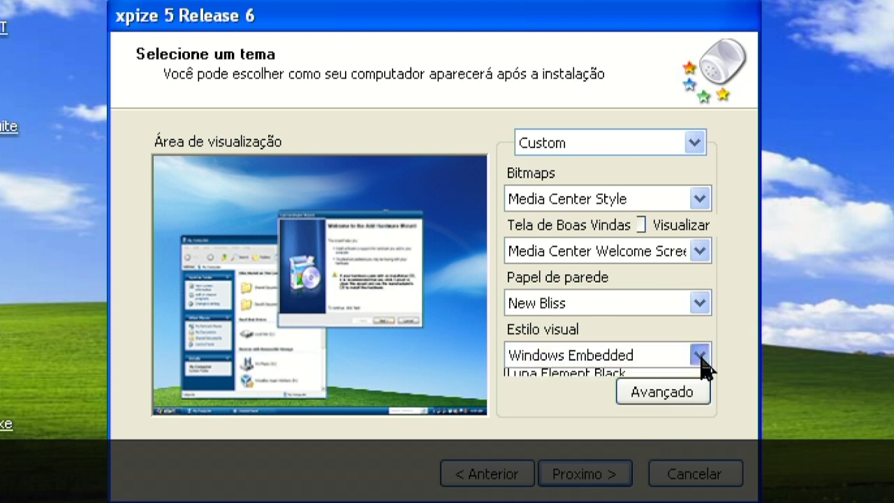
click(637, 465)
click(701, 354)
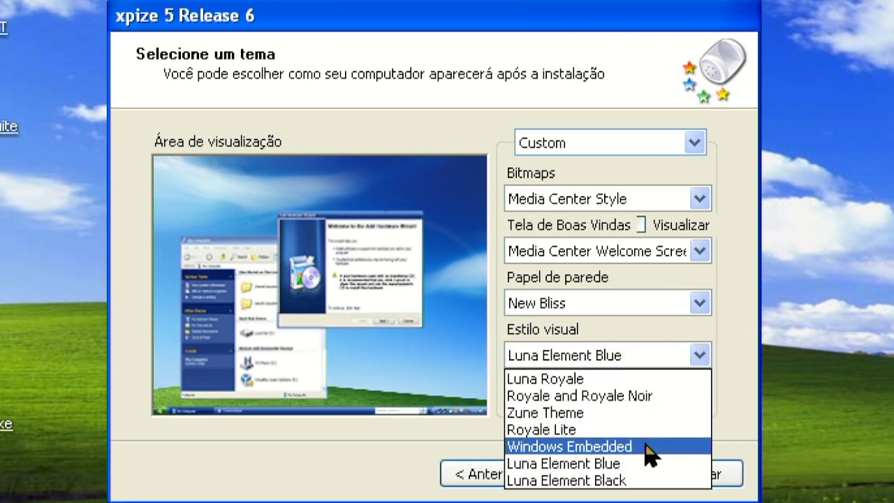
click(627, 480)
- Set the visual style to Royale and Royale Noir and continue to the installation options
click(701, 355)
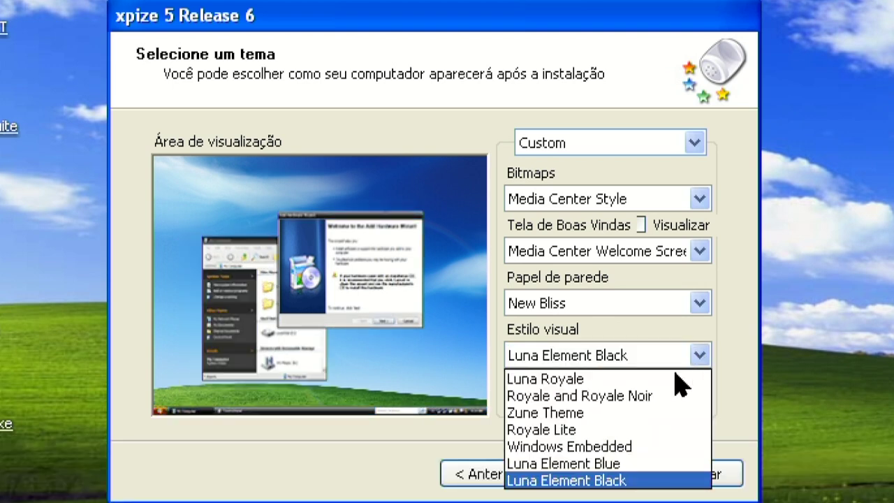
click(648, 396)
click(612, 473)
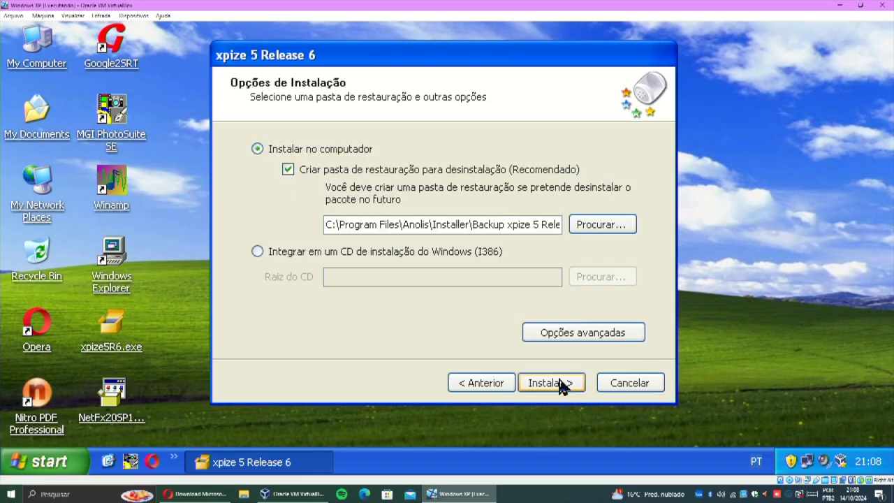
- Install xpize on the computer, dismiss the report error and restart Windows
click(559, 381)
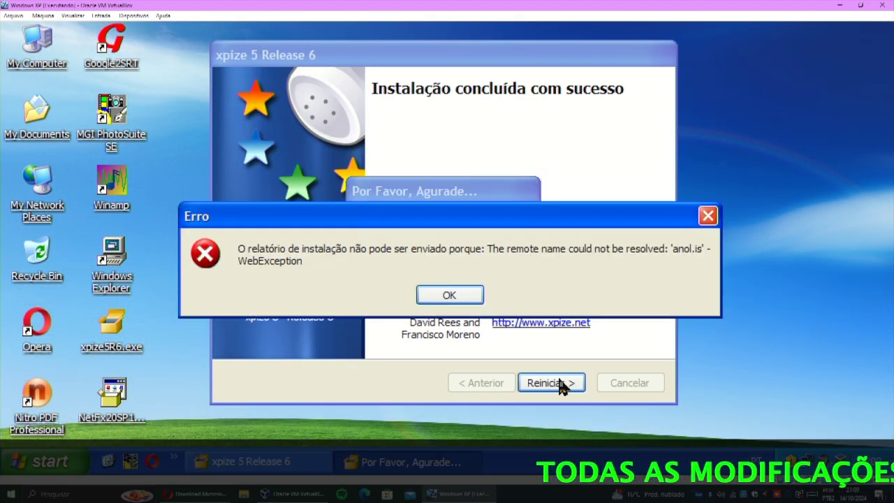
click(449, 295)
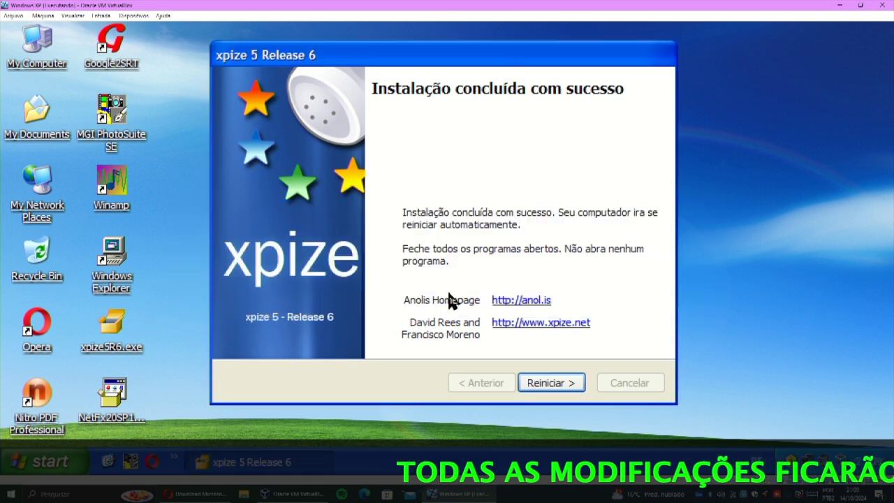
click(548, 388)
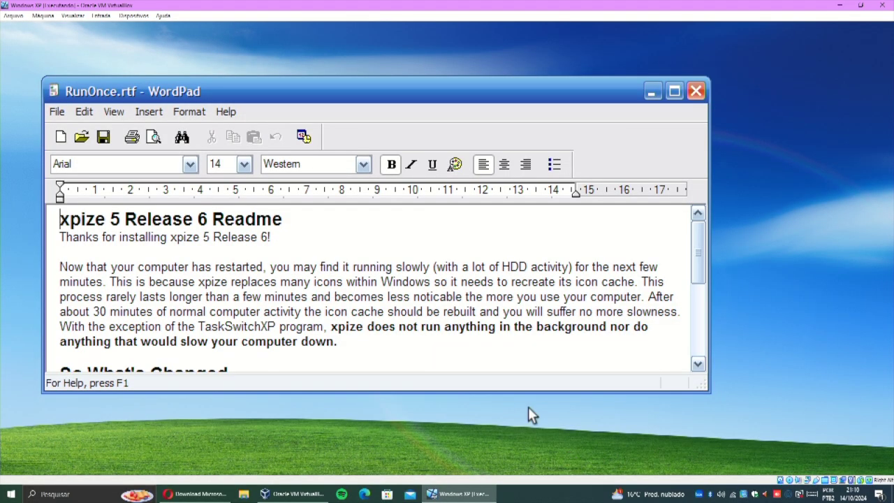
- Read the xpize readme, highlight the passage about updated icons and bitmaps, and close the document
drag(325, 98, 371, 88)
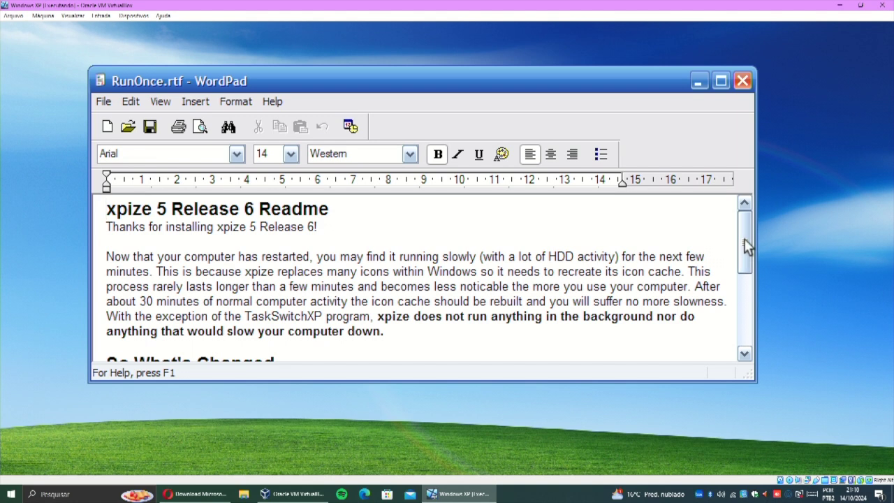
drag(746, 244, 745, 299)
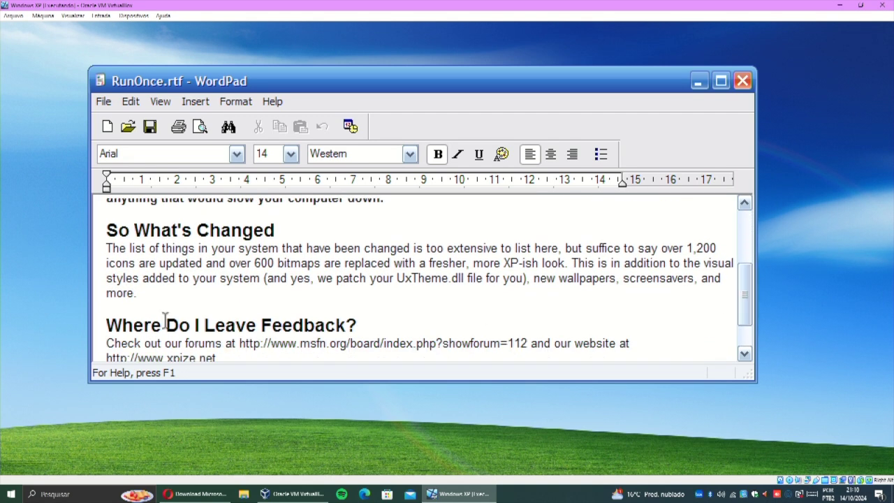
drag(661, 248, 322, 264)
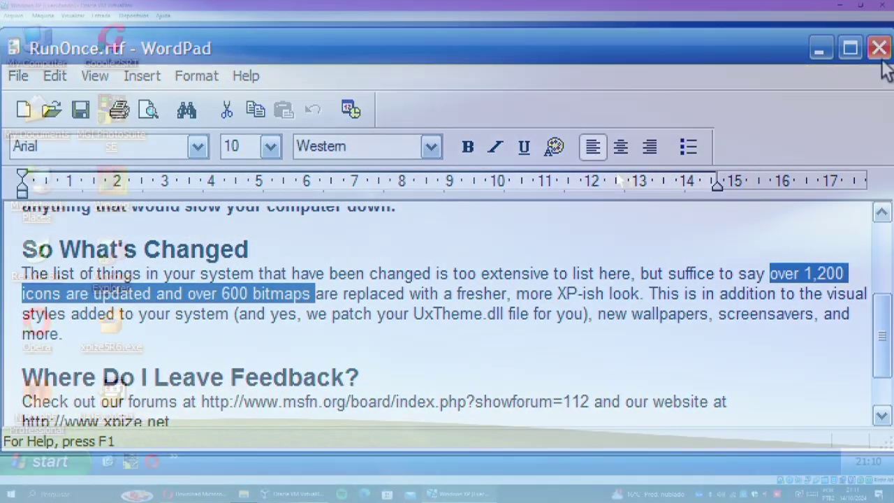
key(alt+F4)
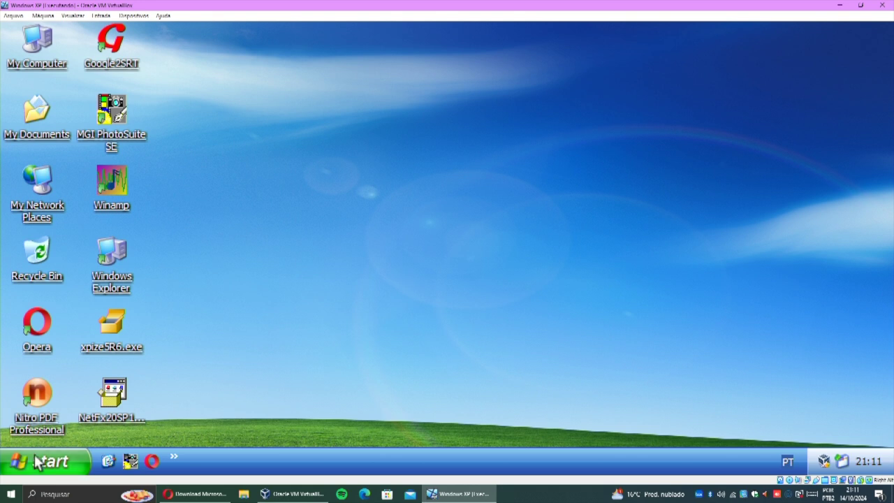
- Look through the restyled Start menu's program and settings entries and open the Control Panel
click(35, 463)
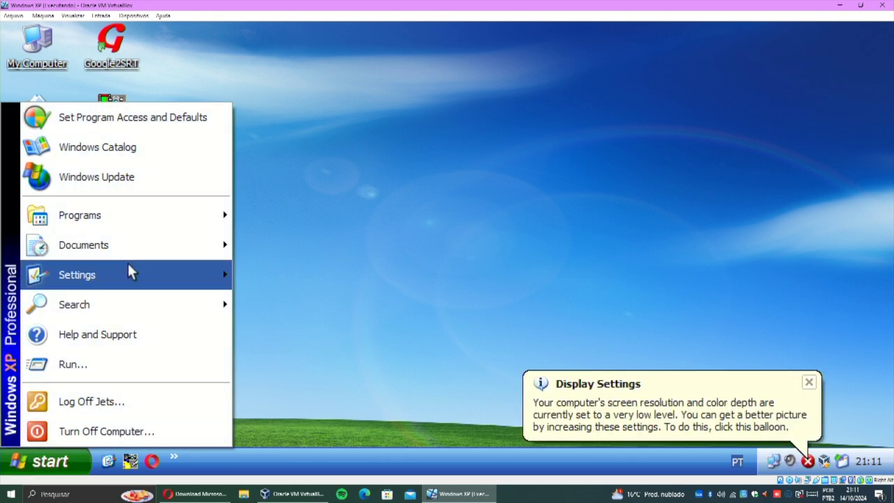
mouse_move(138, 220)
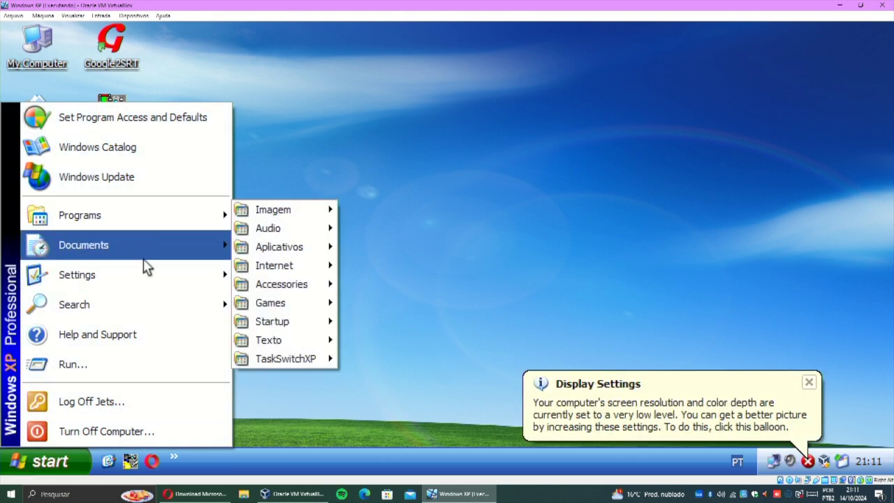
mouse_move(151, 275)
click(276, 280)
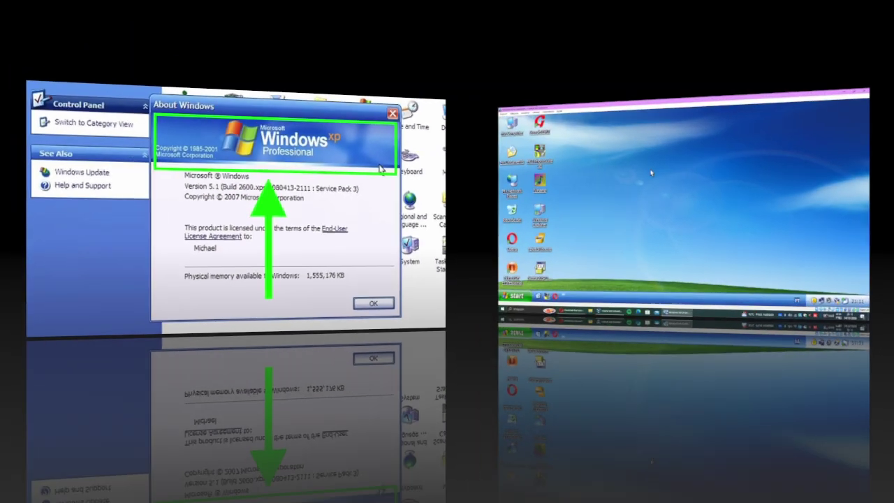
- Open the desktop's display properties, apply the Royale style to windows and buttons, and check the Start menu
right_click(399, 168)
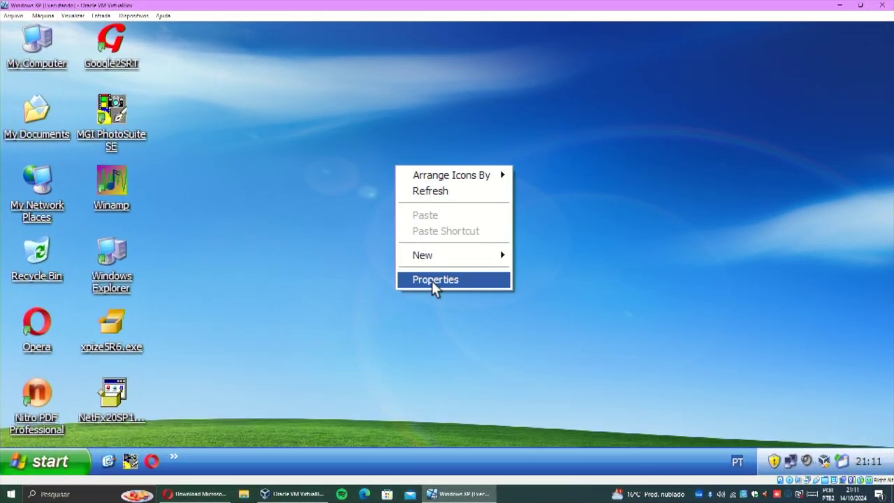
click(433, 280)
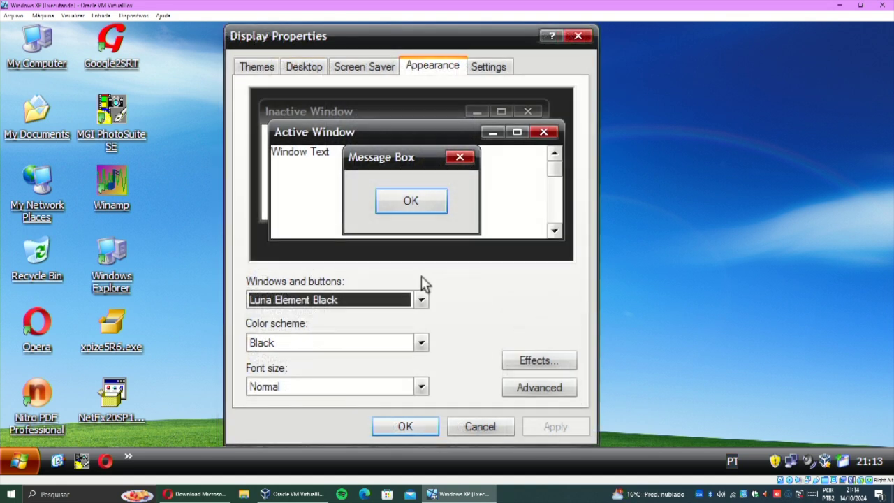
click(422, 301)
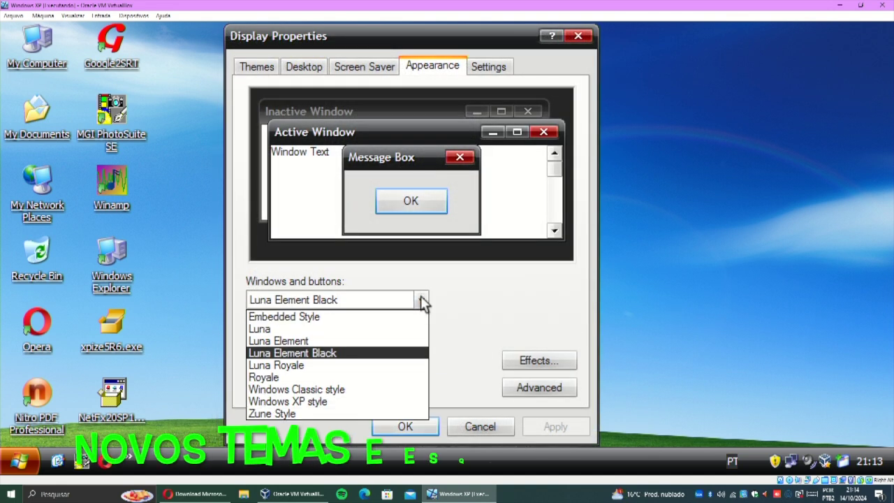
click(360, 377)
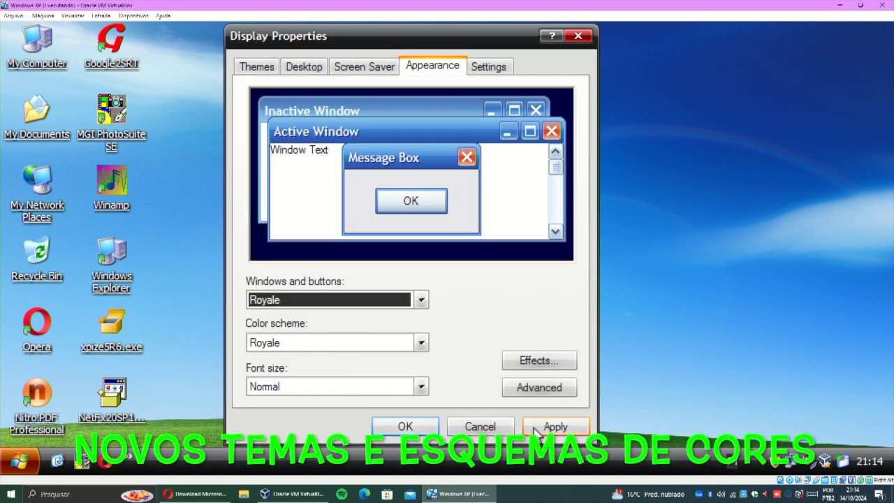
click(537, 428)
click(26, 466)
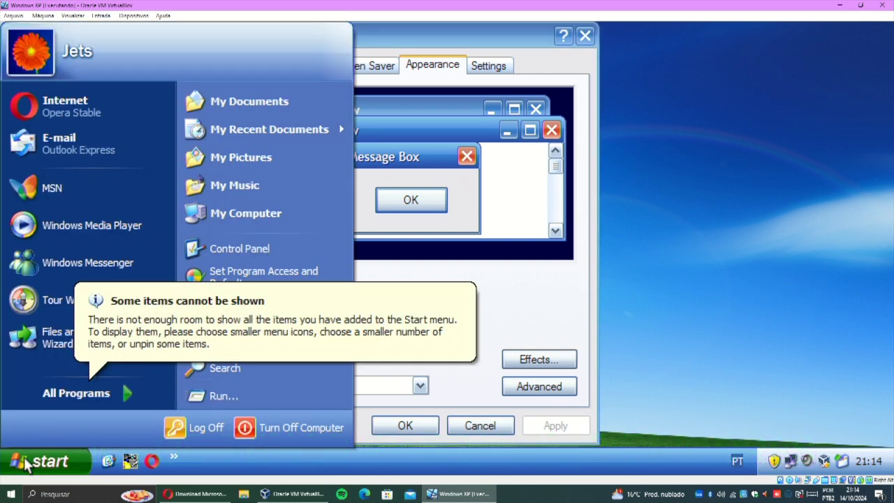
click(39, 464)
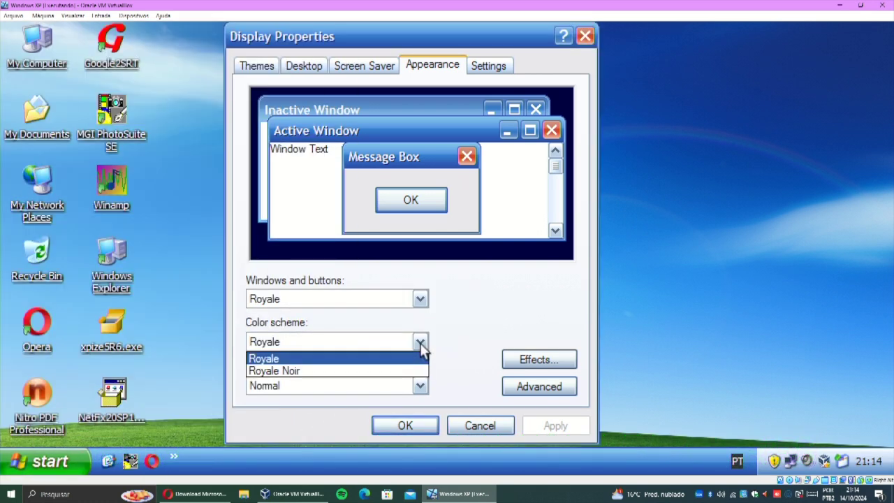
- Apply the Royale Noir color scheme and check how the Start menu looks with it
click(530, 425)
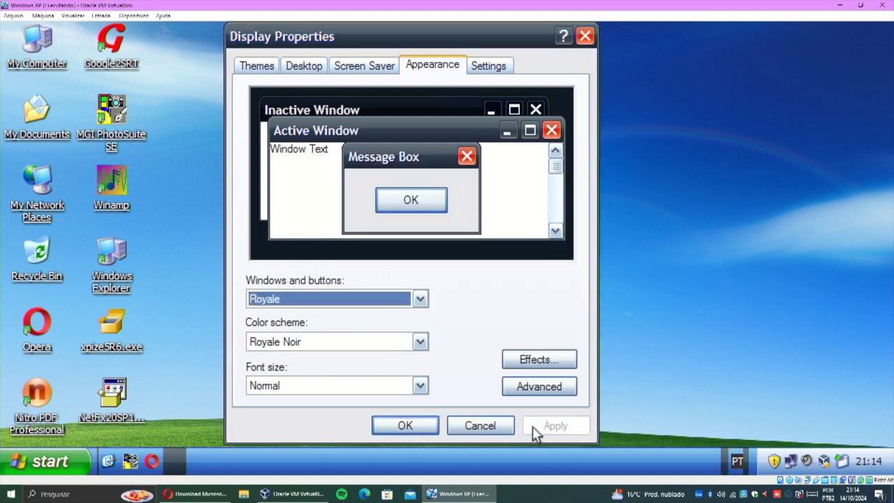
click(40, 463)
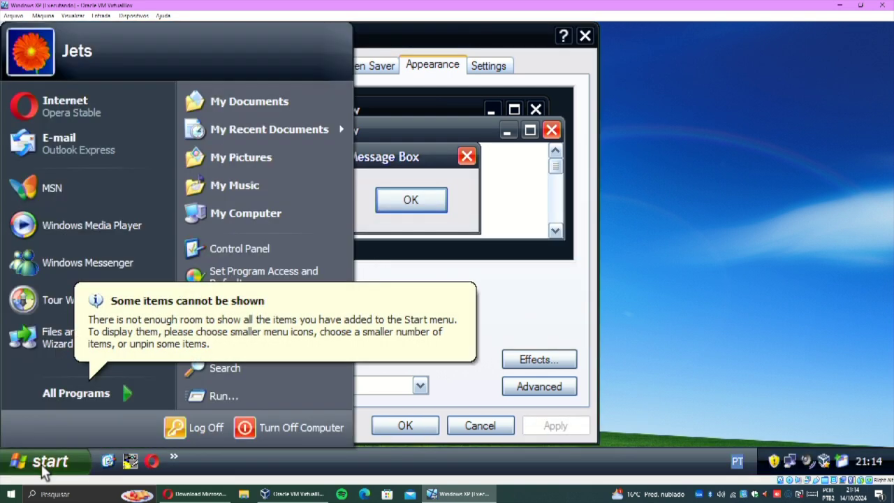
click(469, 381)
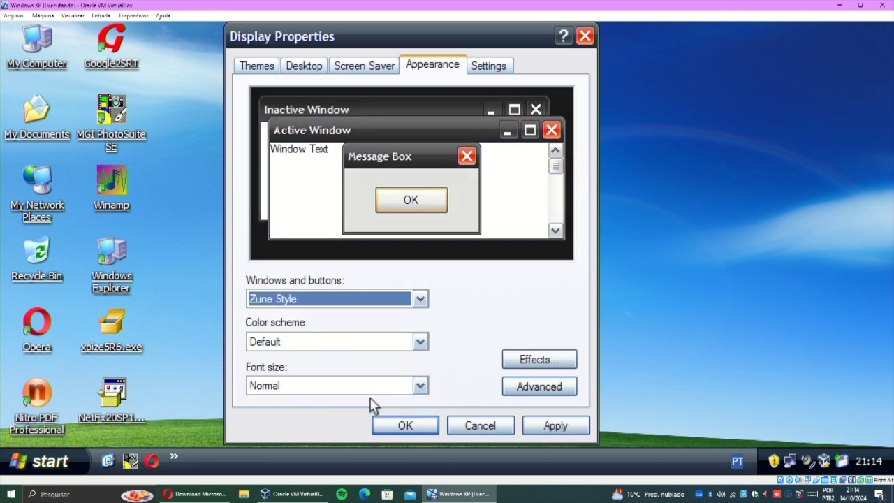
- Apply Zune Style to windows and buttons and check the restyled Start menu
click(536, 426)
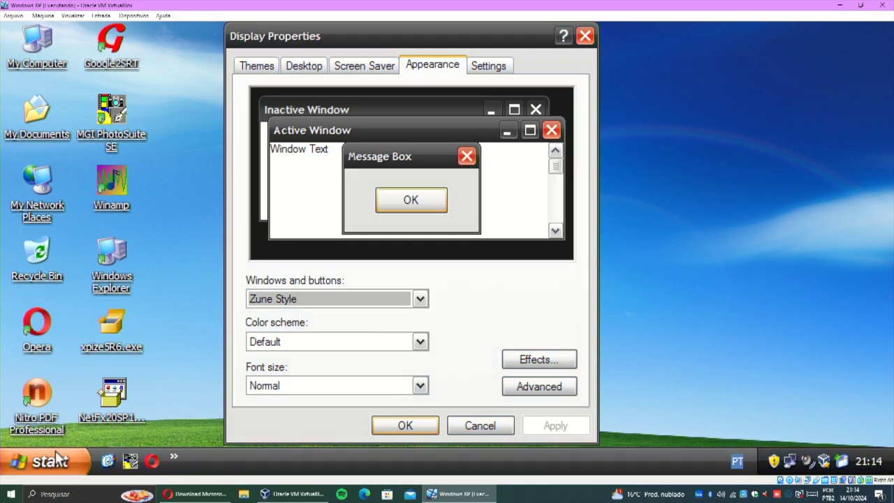
click(44, 469)
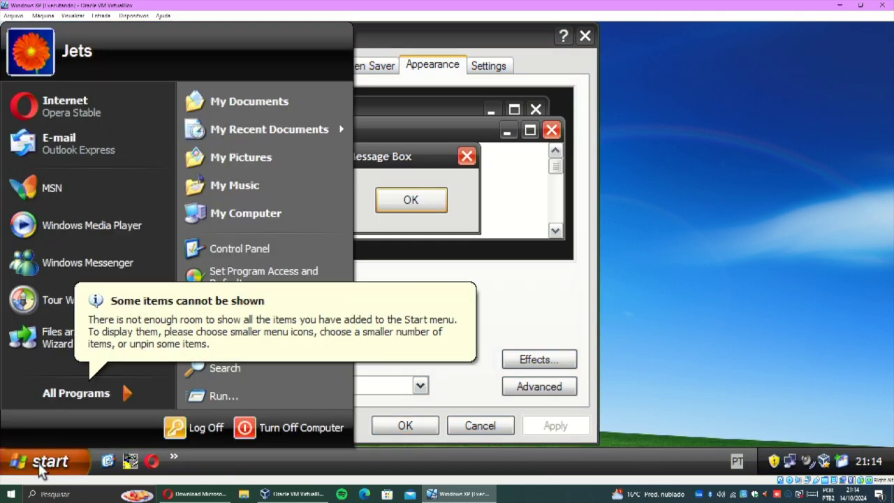
click(38, 462)
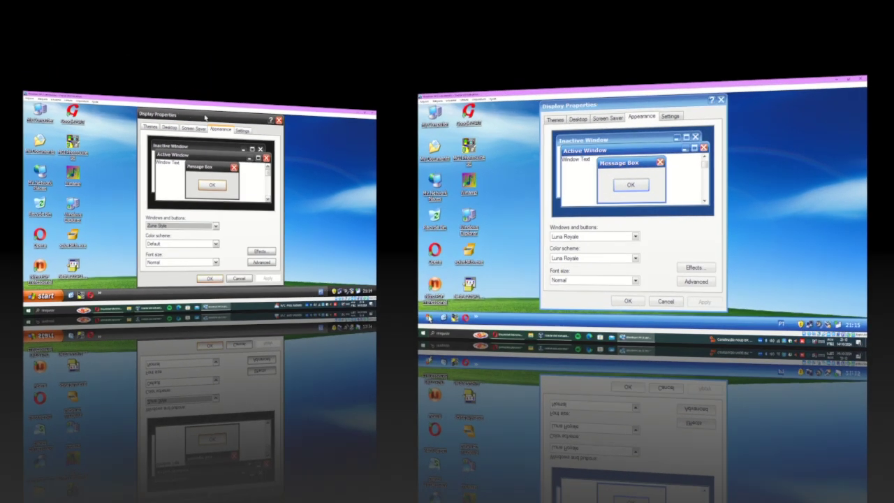
- Open the Control Panel from the Start menu to view its restyled icons
click(606, 118)
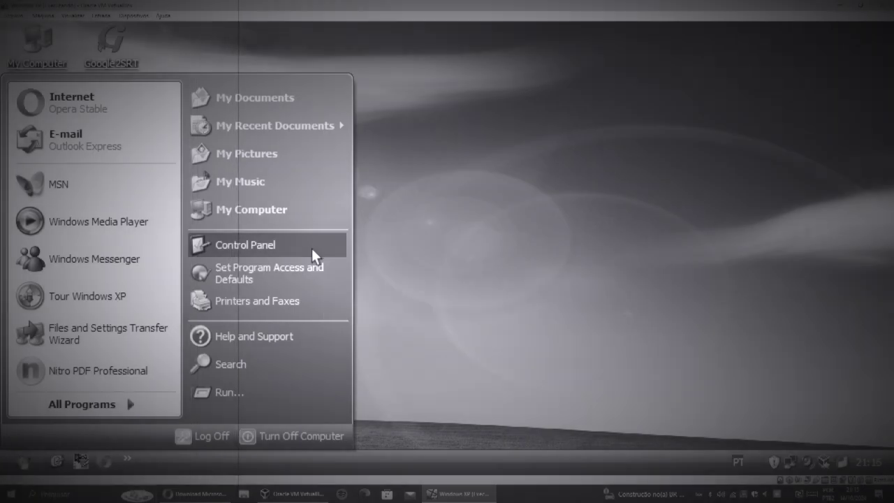
click(312, 245)
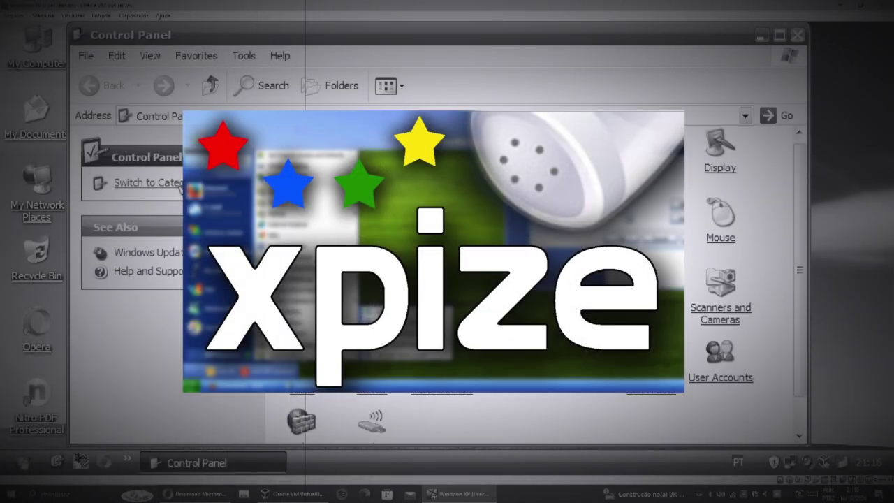